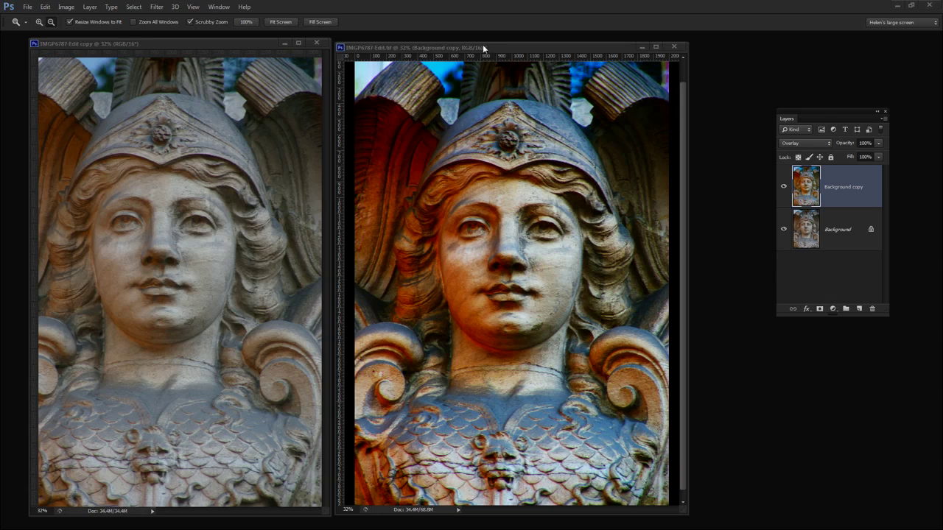
Step: Close the finished photo and arrange the original photo's window and enlarged Layers panel
drag(495, 47, 502, 43)
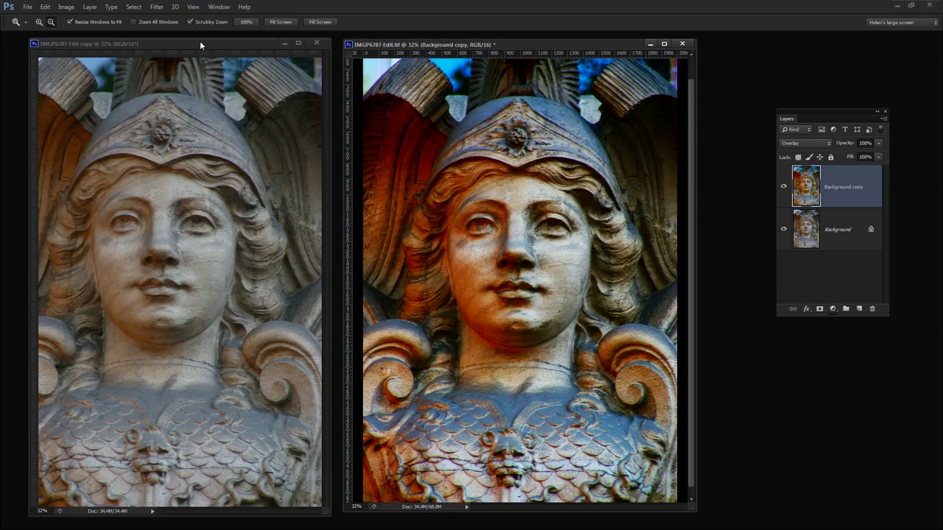
drag(200, 43, 190, 40)
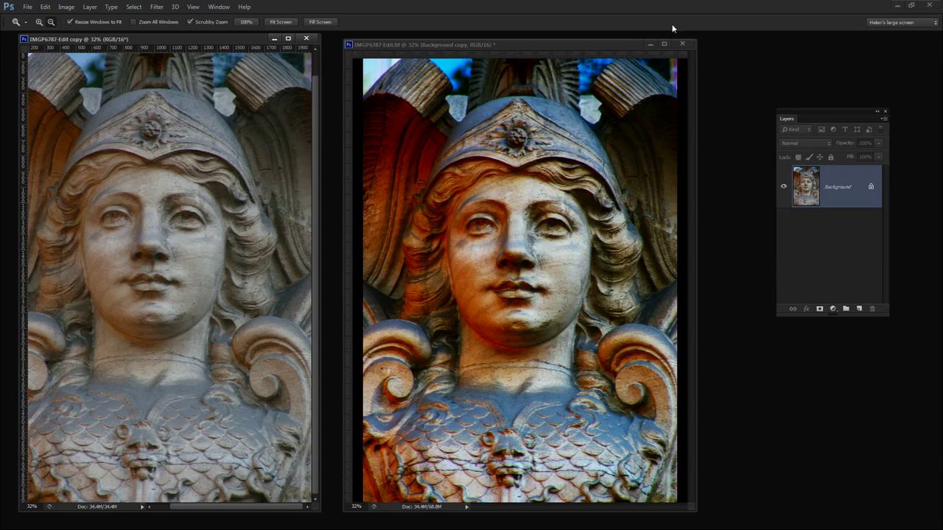
click(682, 43)
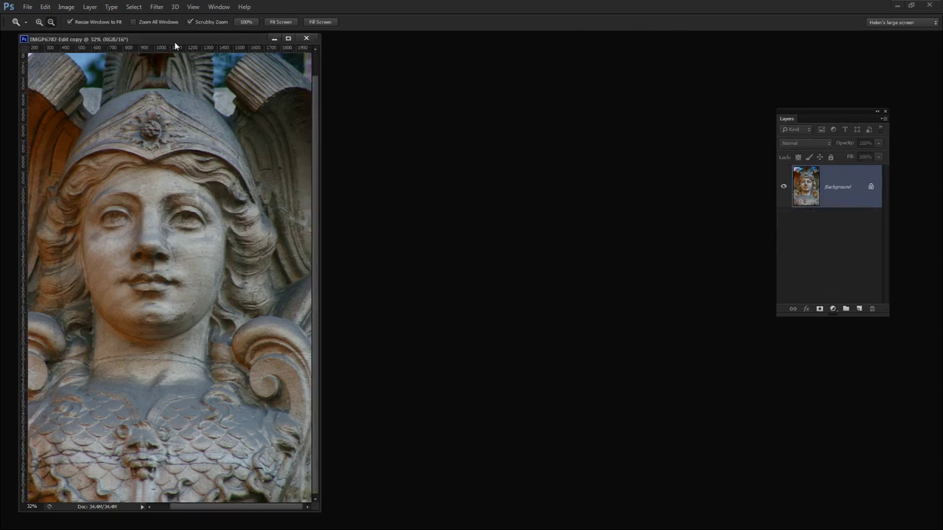
drag(174, 42, 226, 42)
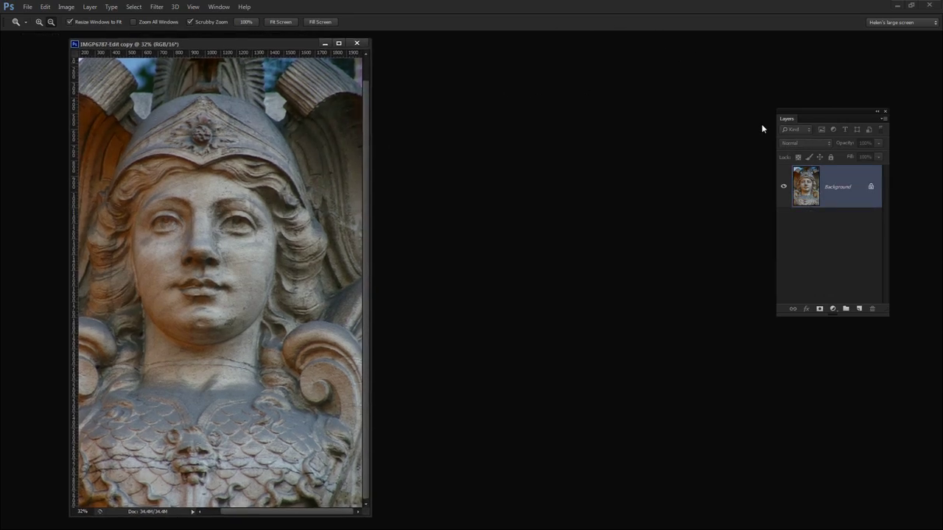
drag(791, 125, 533, 121)
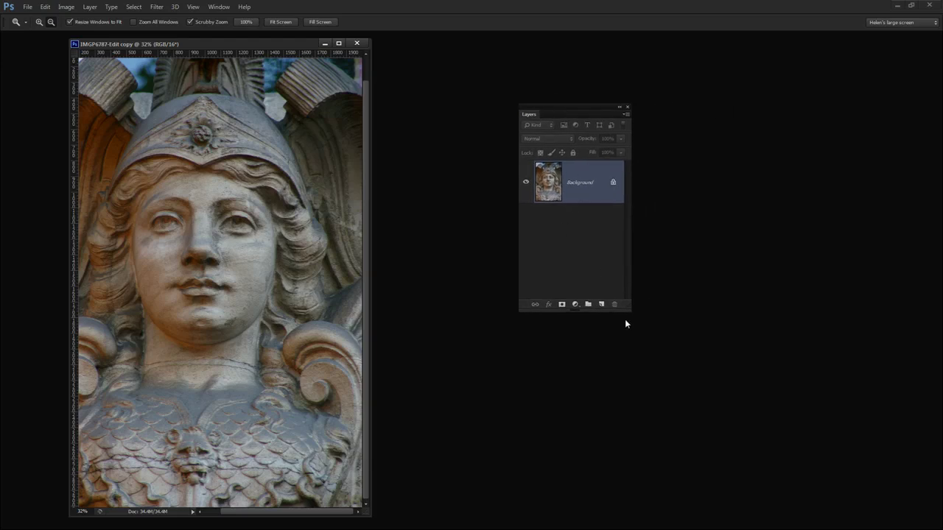
drag(626, 306, 741, 358)
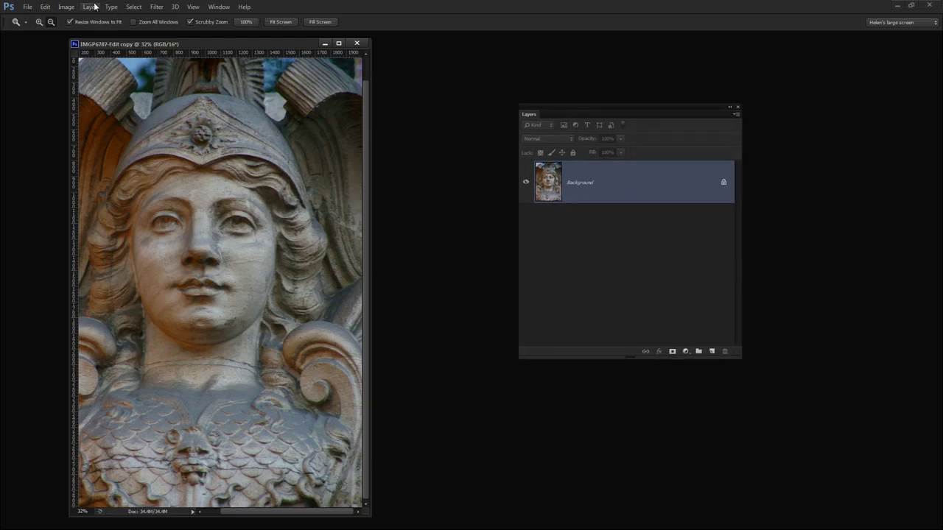
Step: Convert the statue photo to Lab Color and duplicate its Background layer as Background copy
click(67, 8)
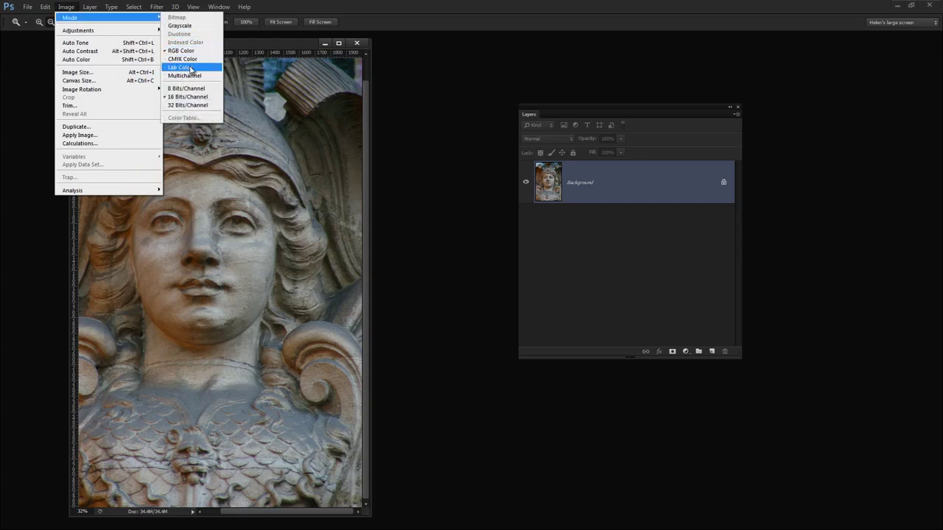
click(190, 69)
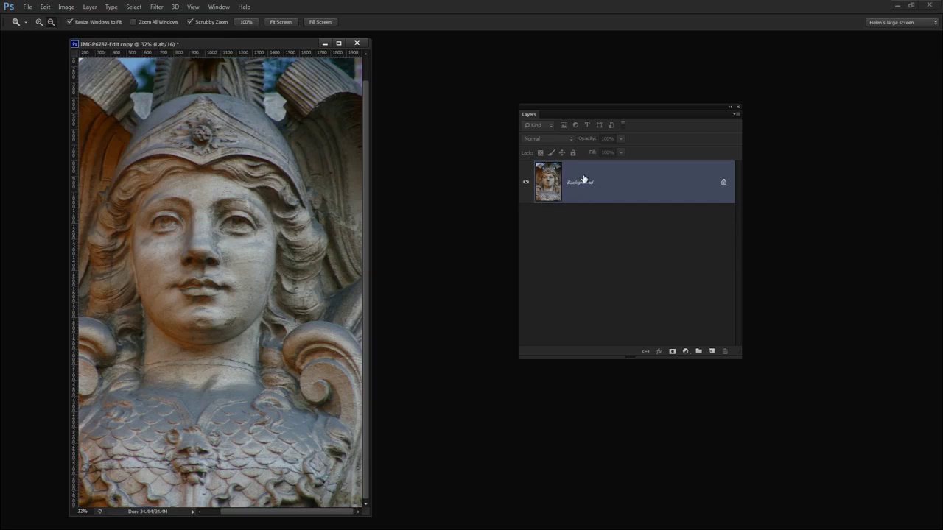
right_click(584, 178)
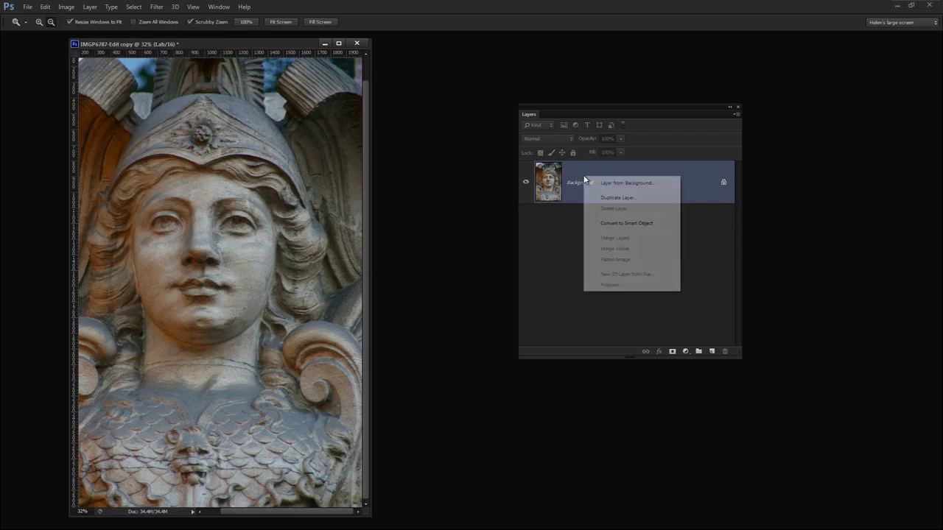
click(616, 198)
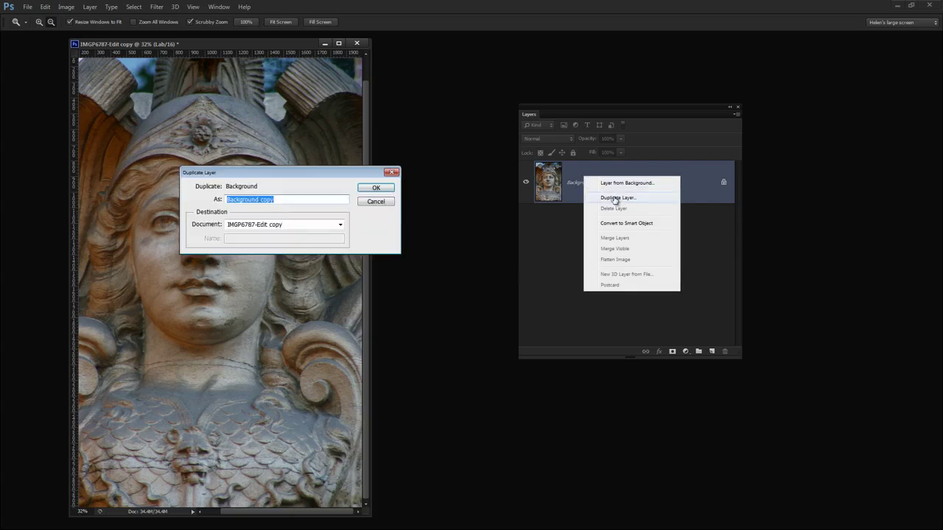
click(375, 190)
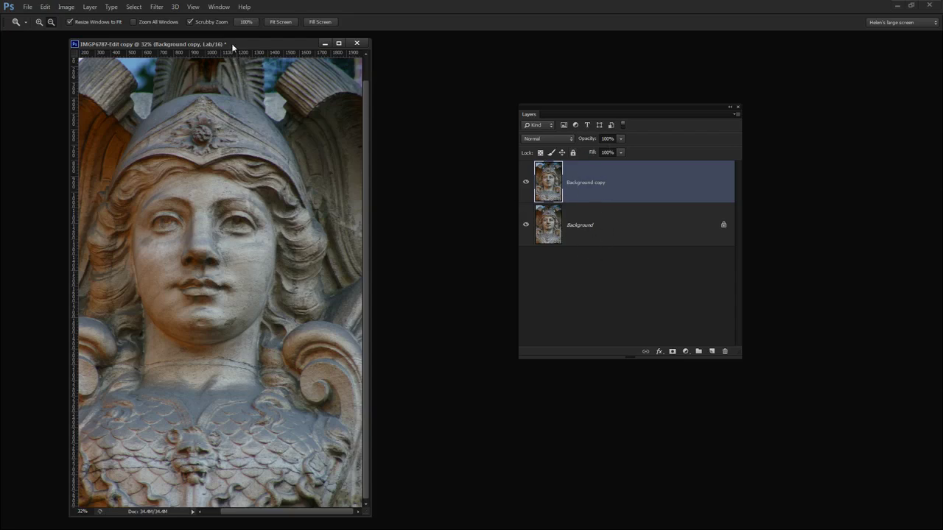
Step: Widen and centre the photo window and move the Layers panel further right
drag(231, 44, 256, 42)
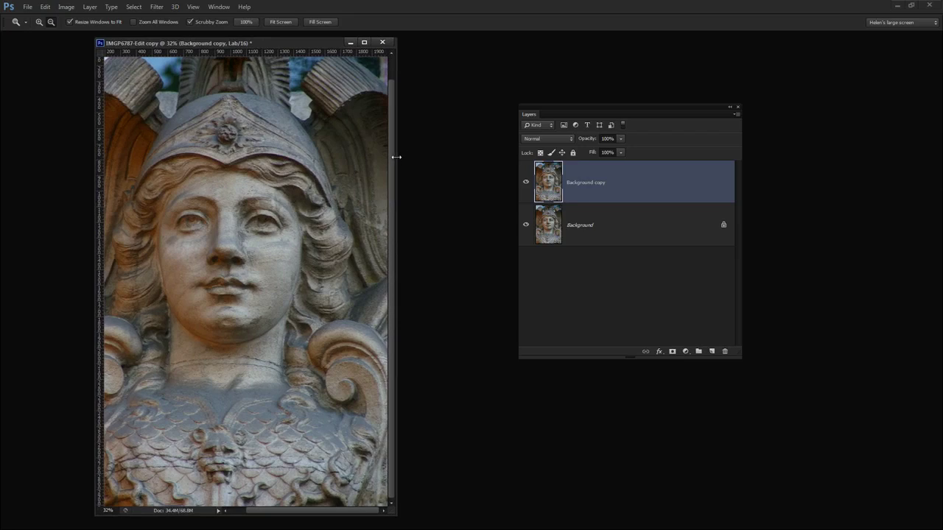
drag(396, 152, 467, 152)
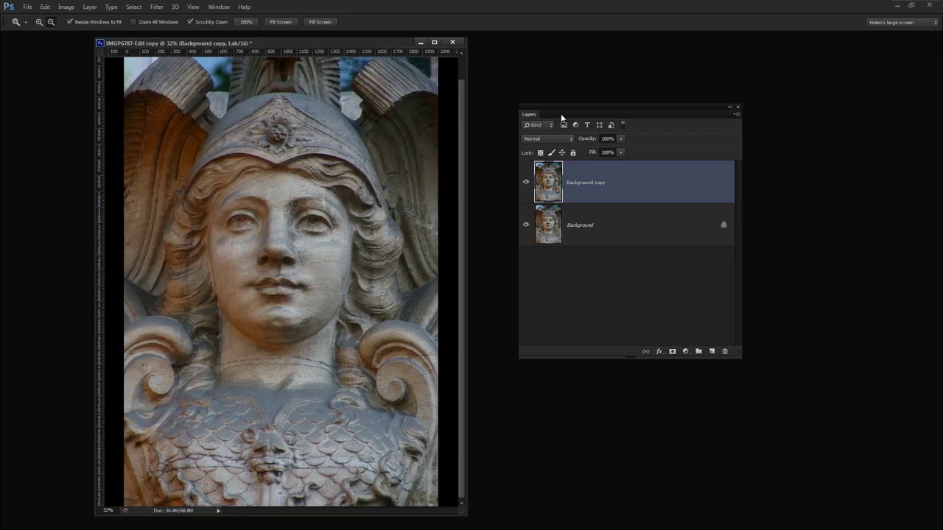
drag(561, 114, 722, 112)
drag(295, 45, 445, 44)
click(67, 7)
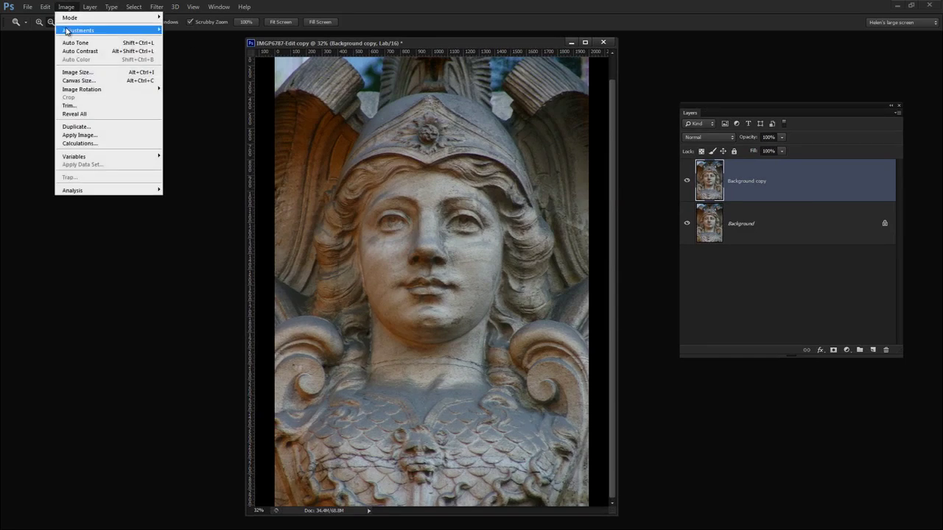
Step: Open Curves with the Default preset and select the a channel
mouse_move(74, 30)
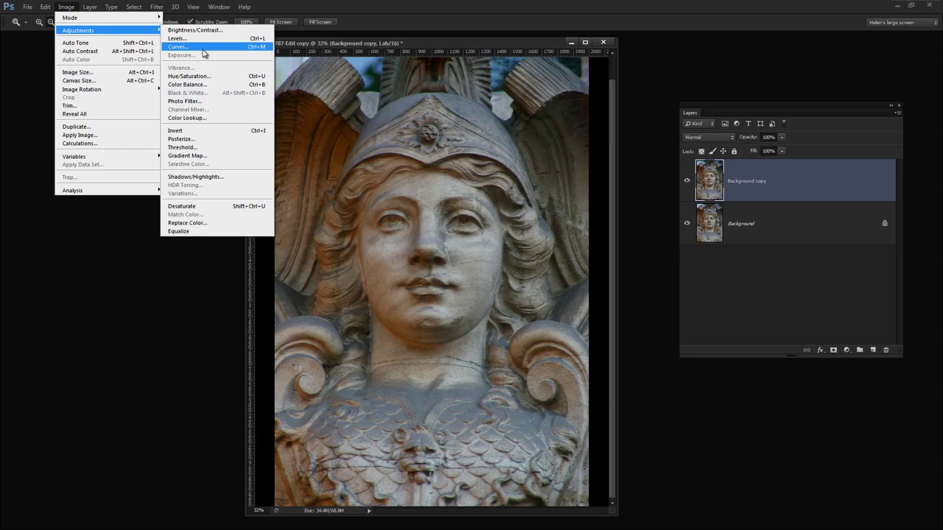
click(178, 47)
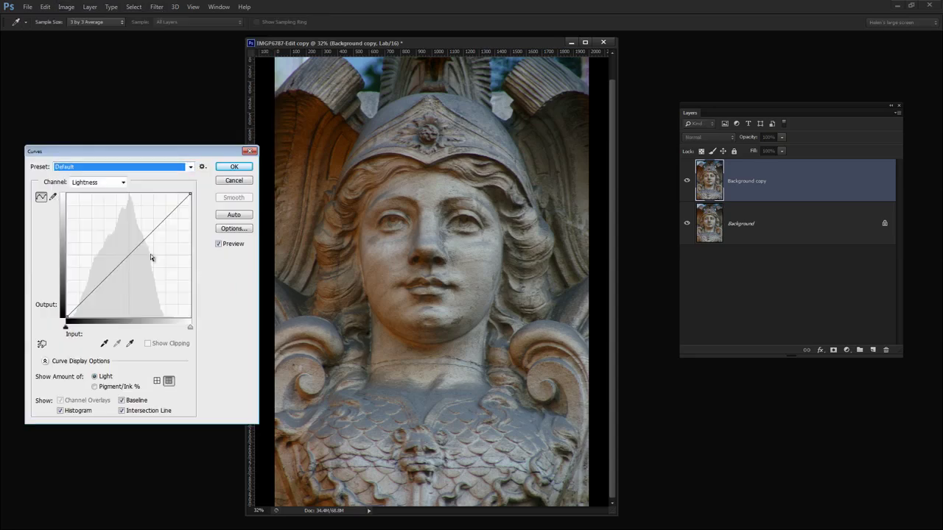
click(95, 171)
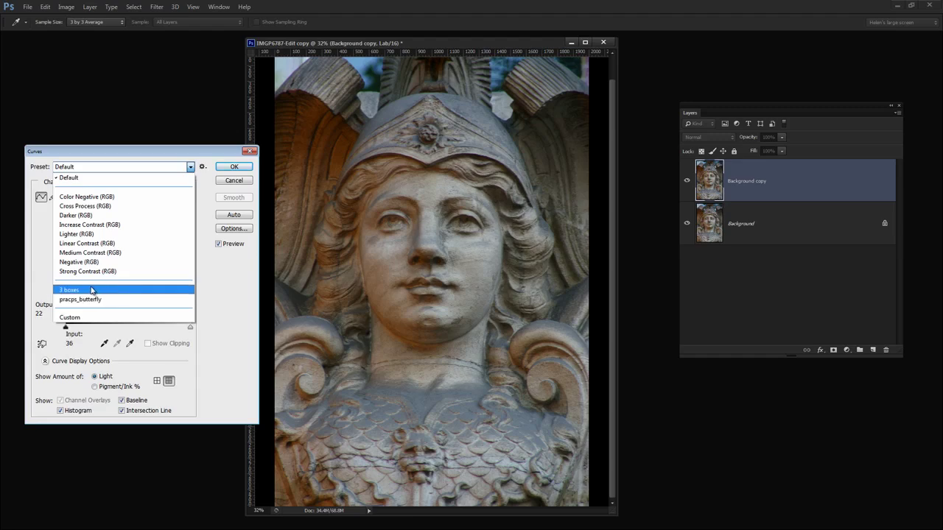
click(212, 295)
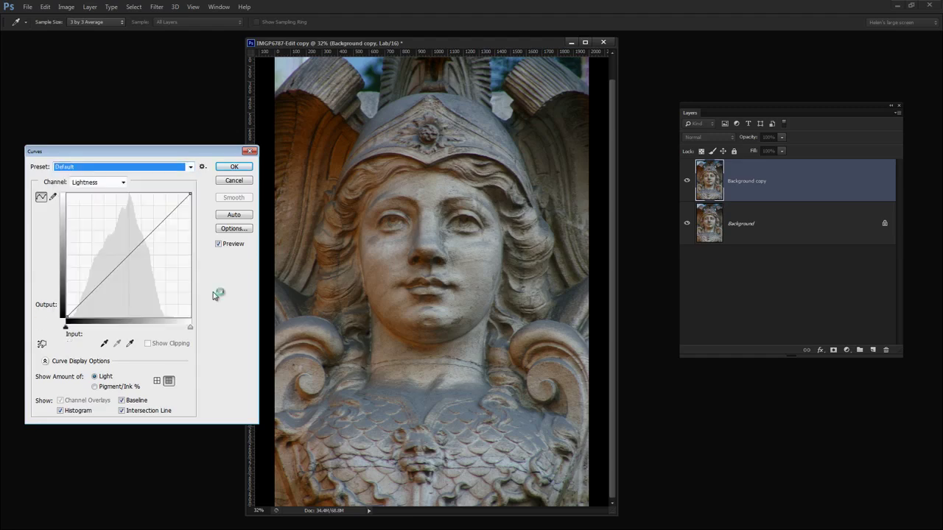
click(122, 183)
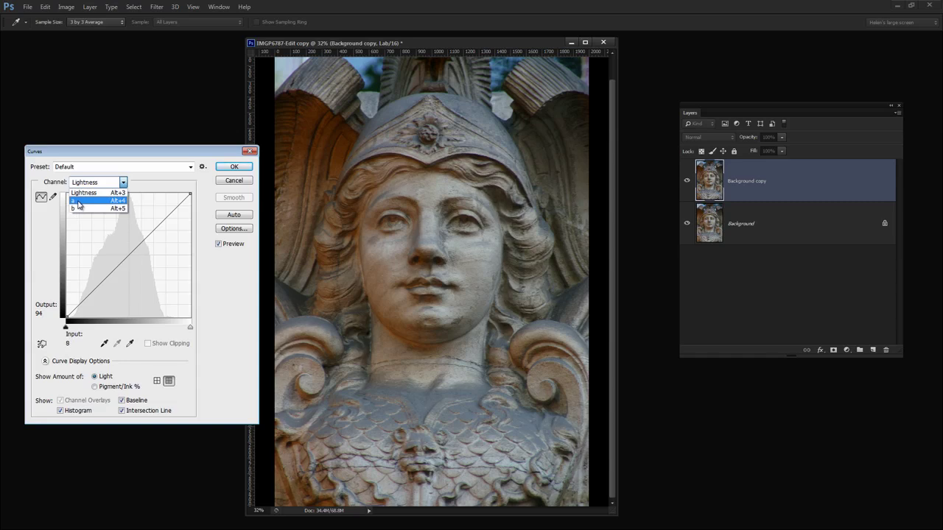
click(79, 206)
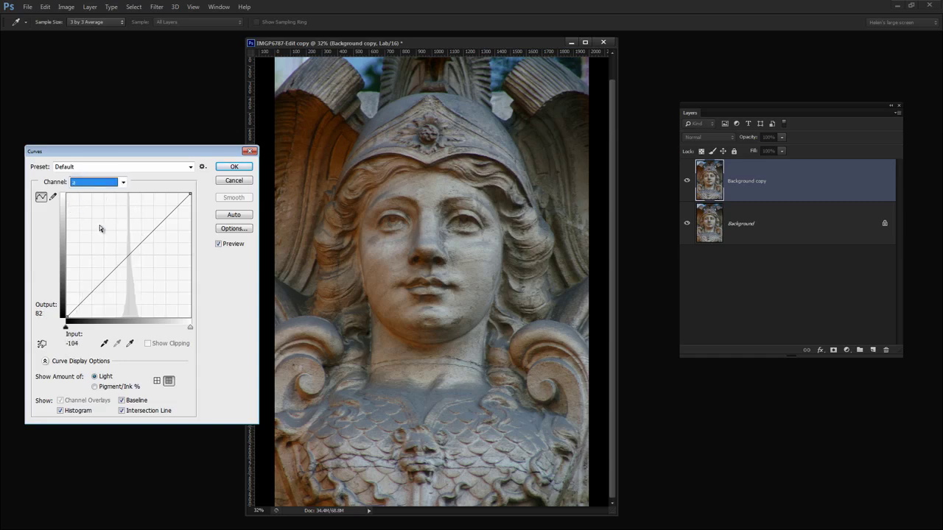
Step: Switch the curve grid to finer divisions and keep Curve Display Options shown
click(156, 381)
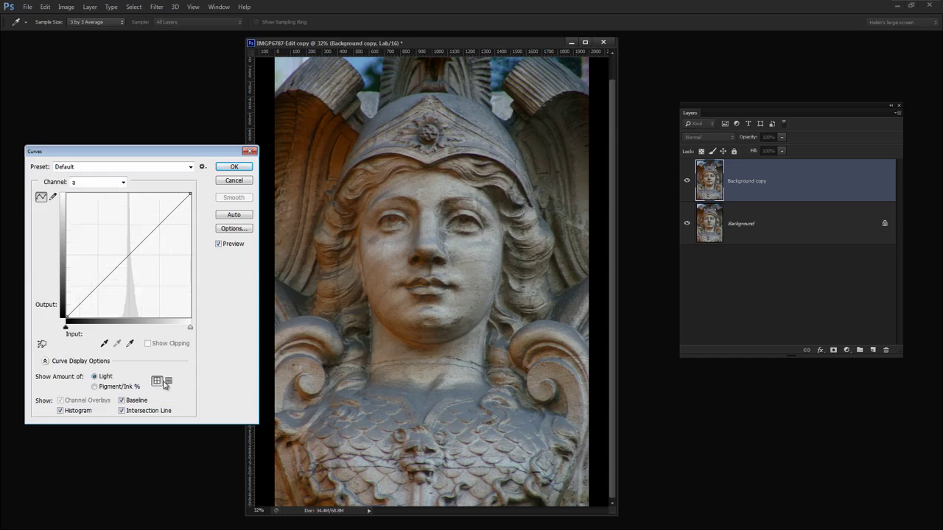
click(169, 381)
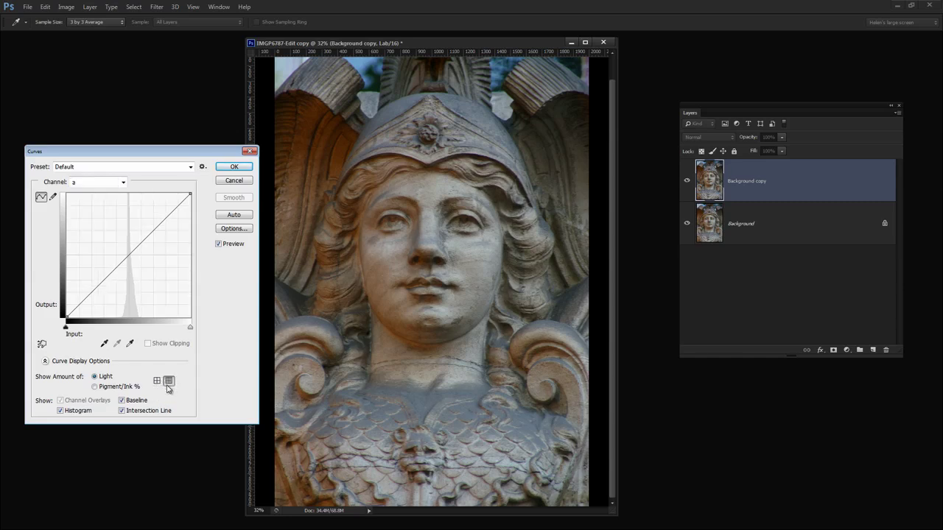
click(46, 361)
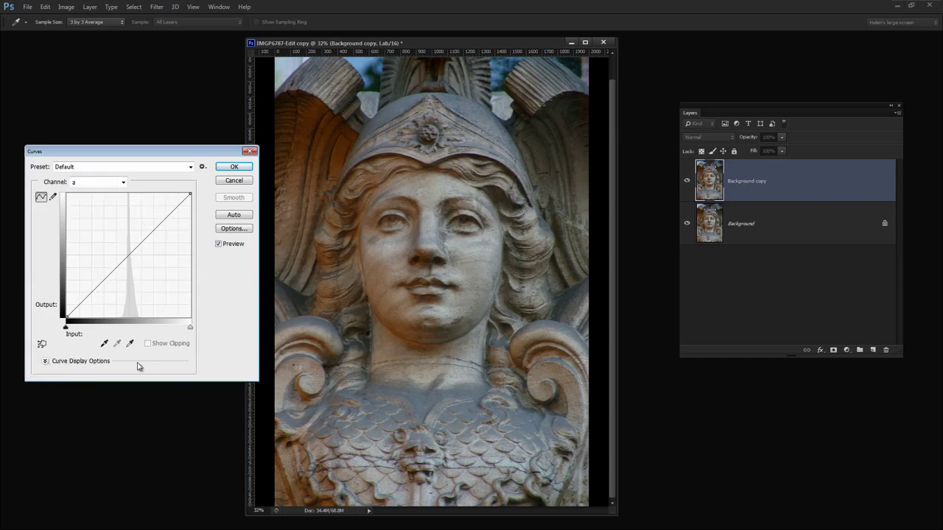
click(46, 362)
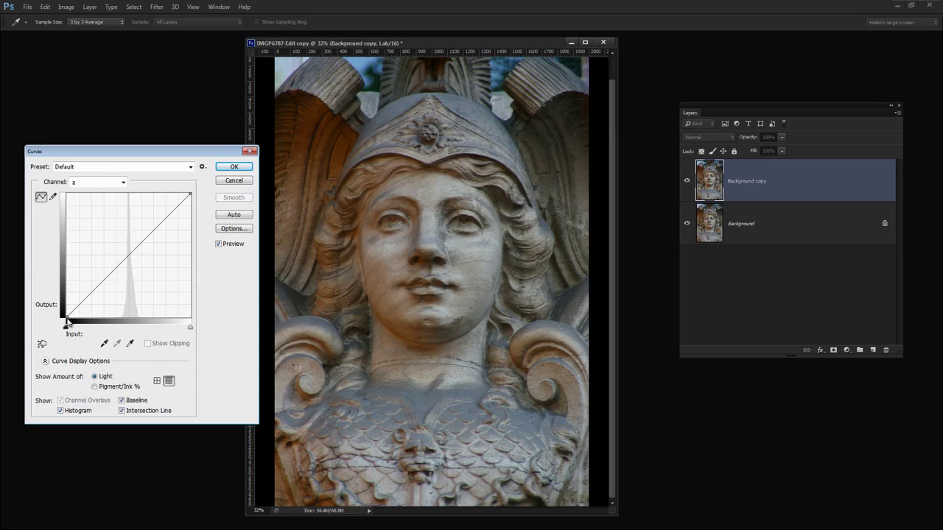
Step: Move the a-channel black point to about -52 and white point to about 51
drag(67, 322, 105, 356)
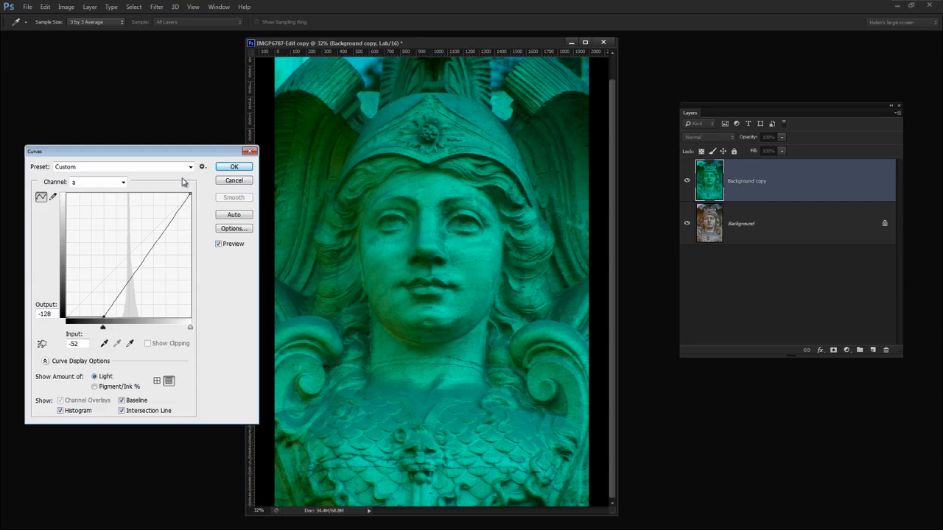
drag(191, 193, 154, 170)
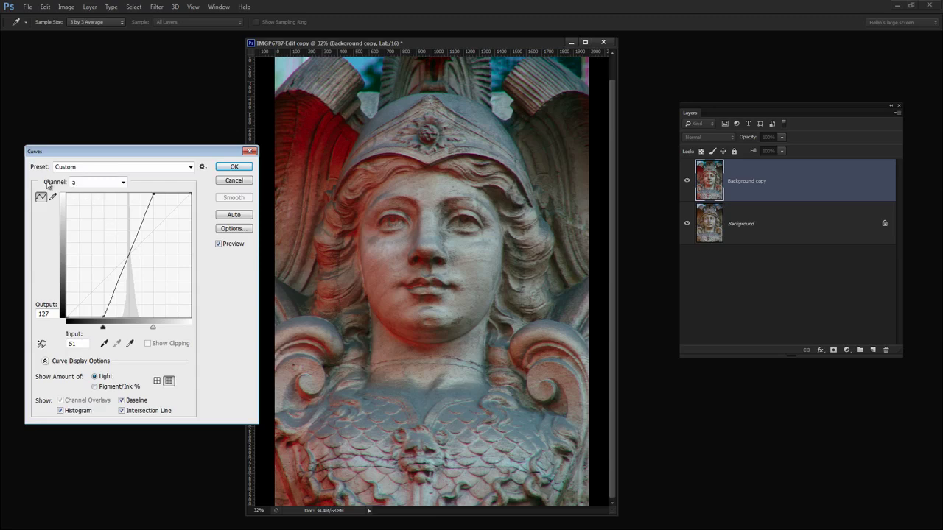
Step: On the b channel, move the black point to about -52 and white point to about 51
click(123, 185)
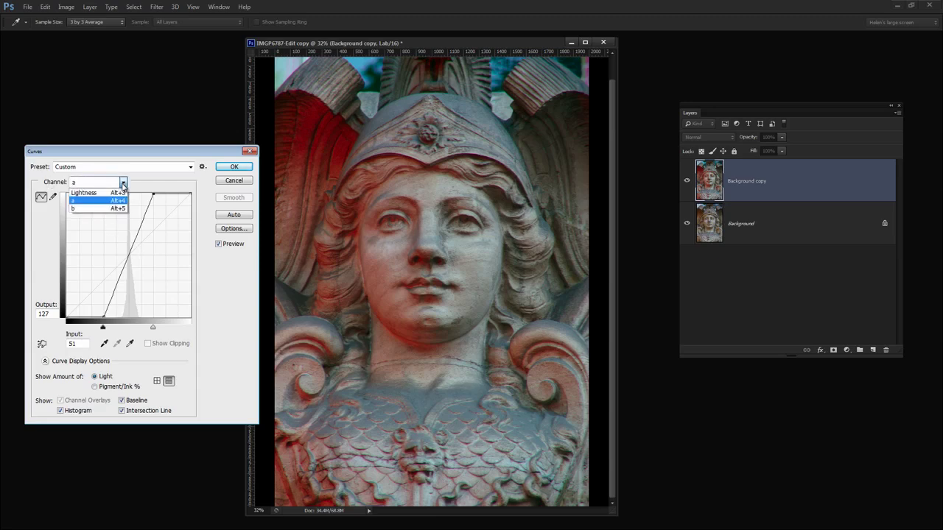
click(97, 210)
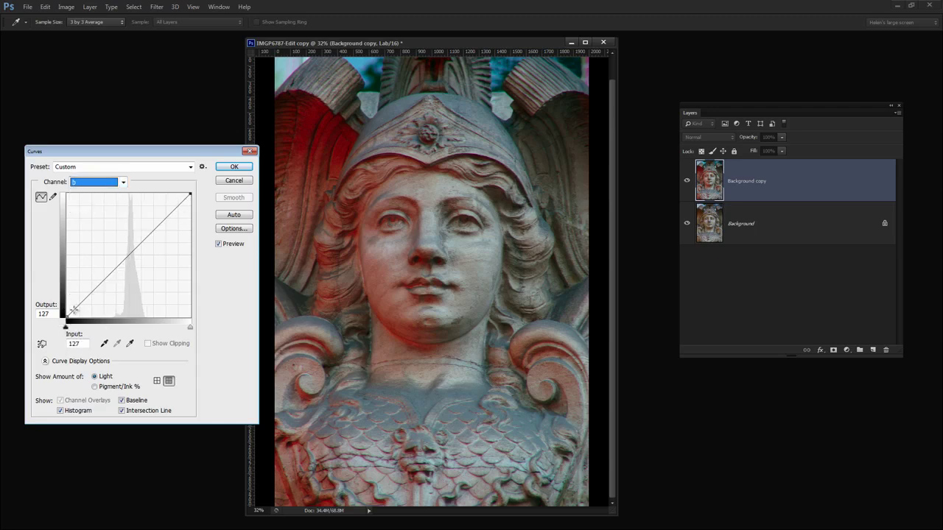
drag(67, 318, 106, 372)
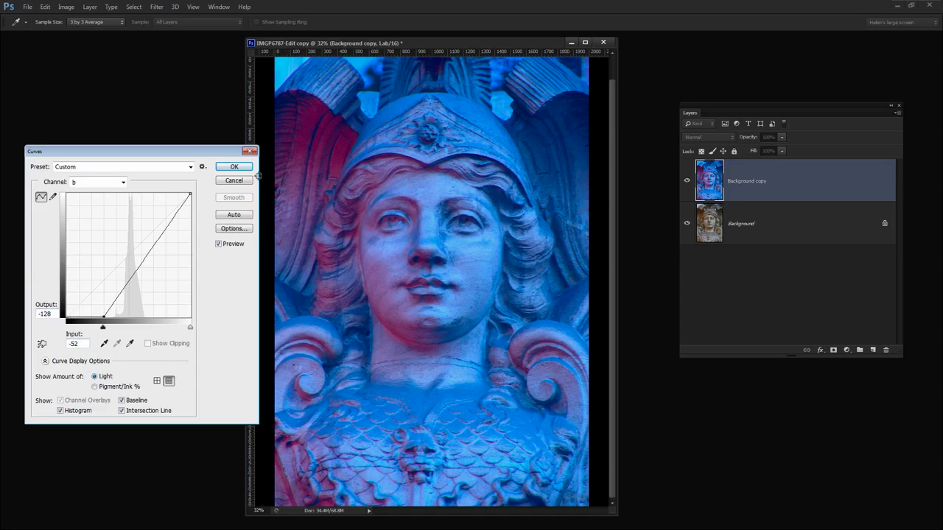
drag(190, 194, 153, 169)
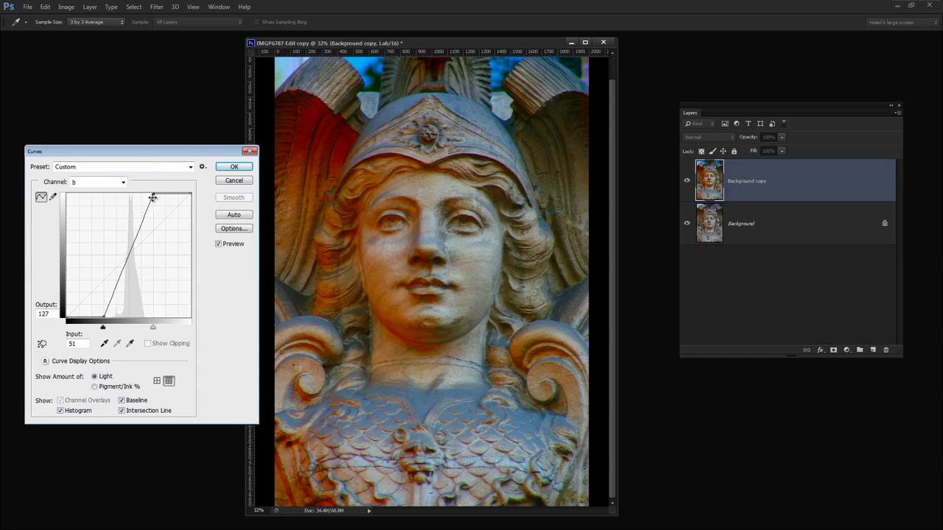
Step: Fine-tune the b white point to match a, compare with the a channel, and return to b
click(88, 183)
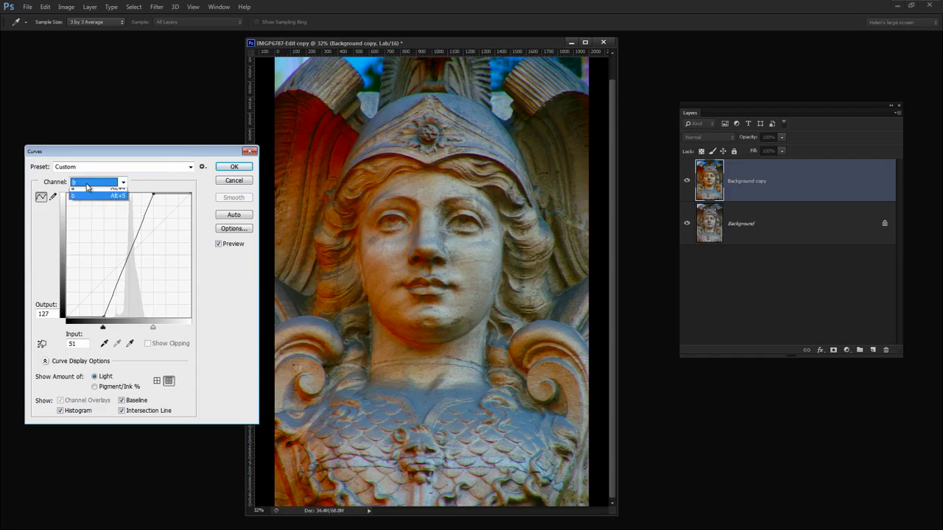
click(80, 209)
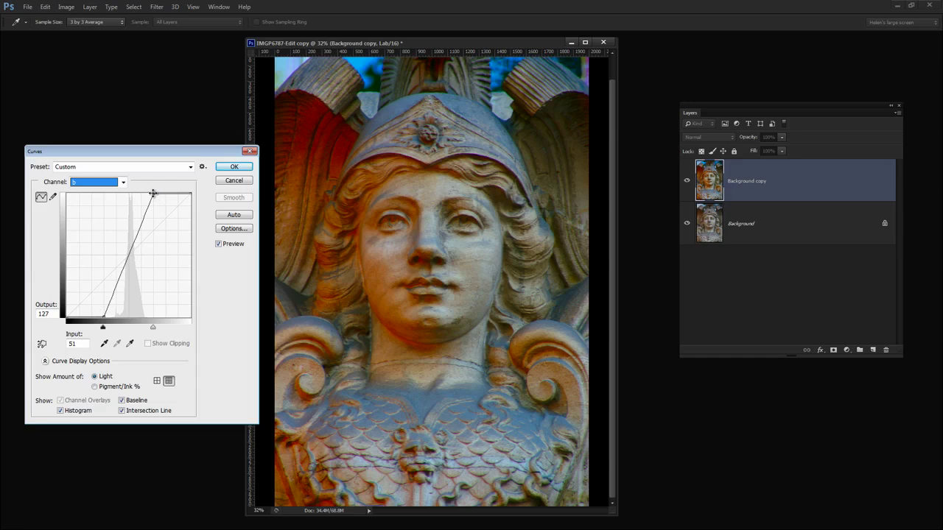
drag(153, 193, 169, 194)
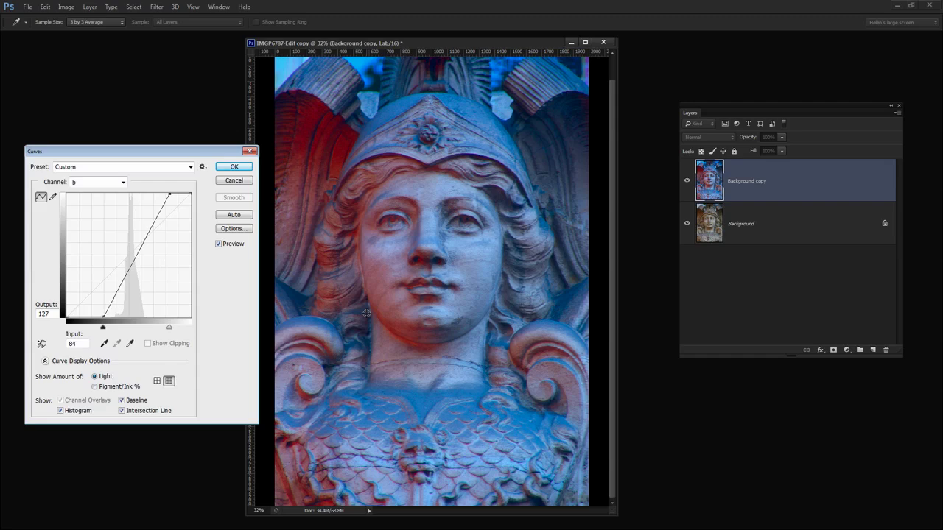
drag(170, 194, 154, 185)
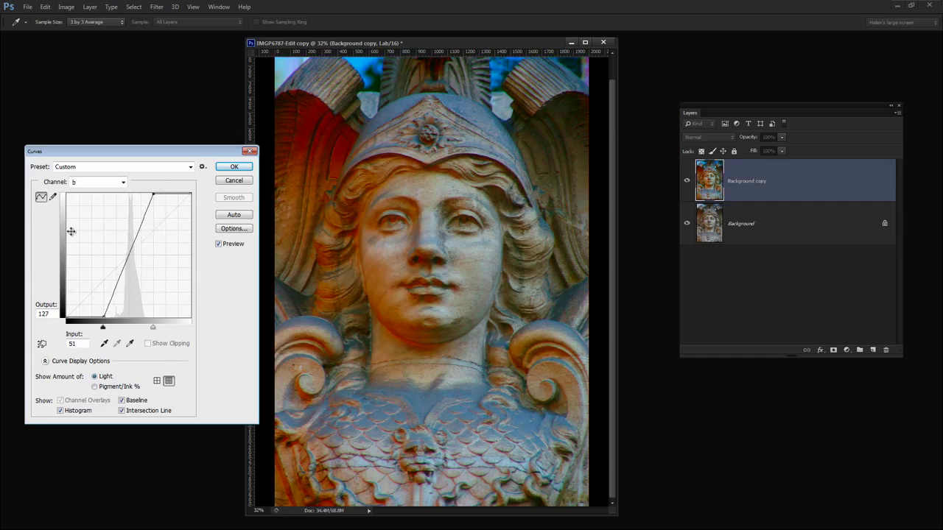
click(96, 183)
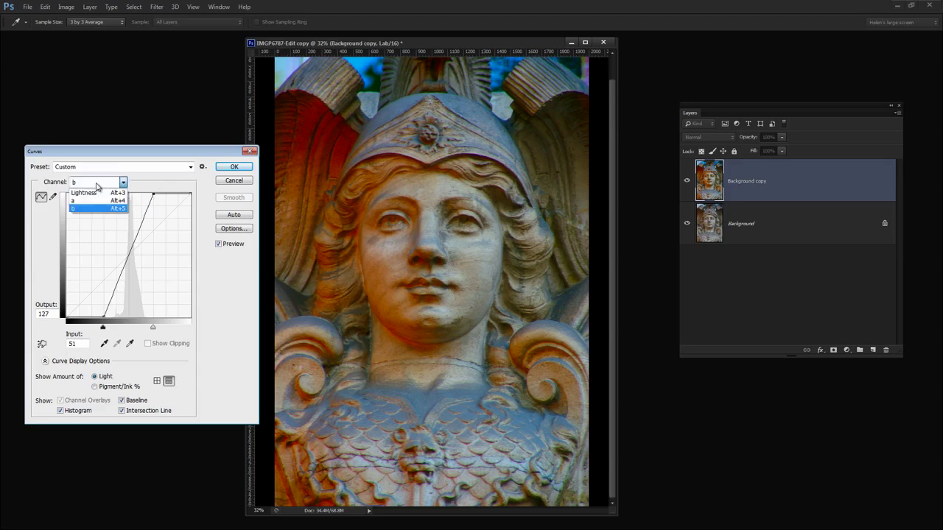
click(99, 201)
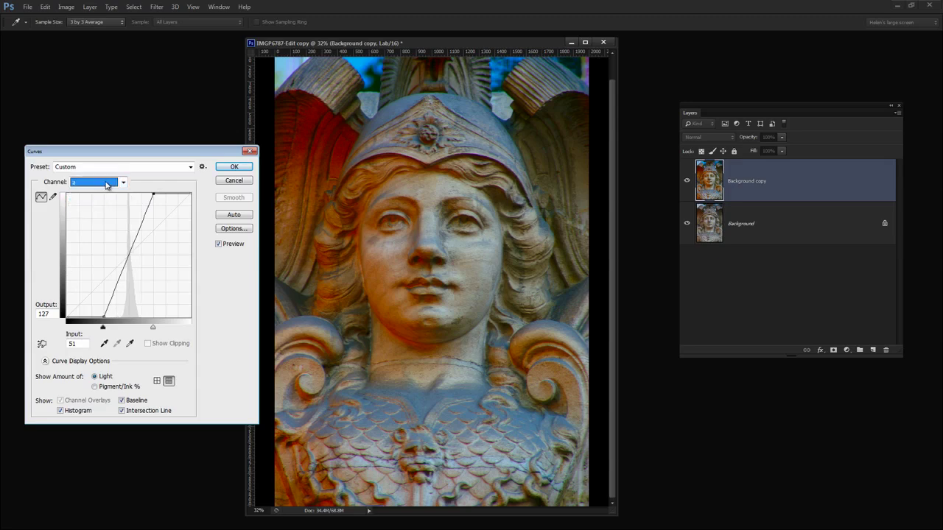
click(106, 185)
click(107, 212)
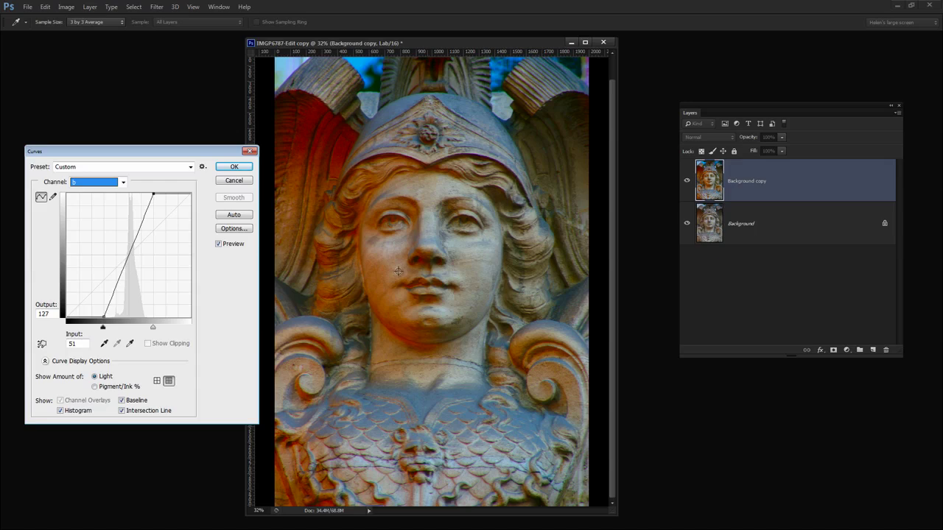
click(122, 183)
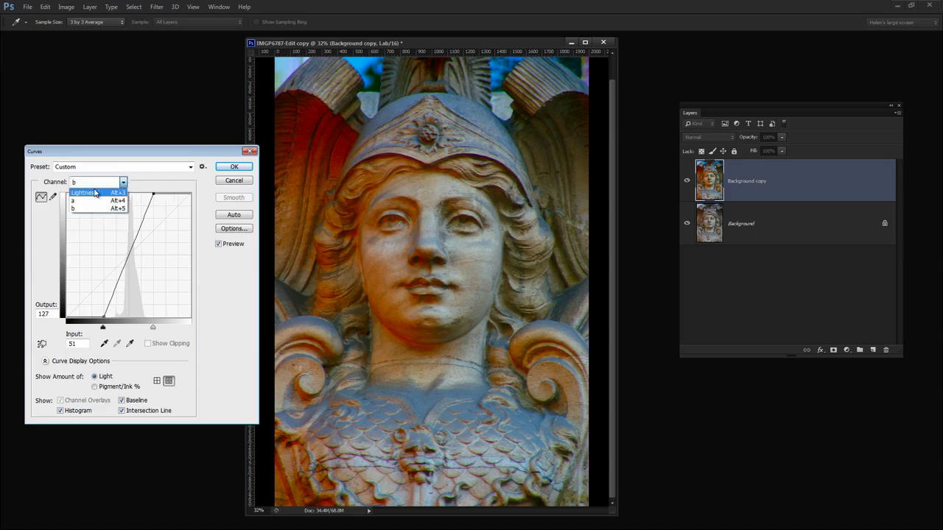
click(94, 193)
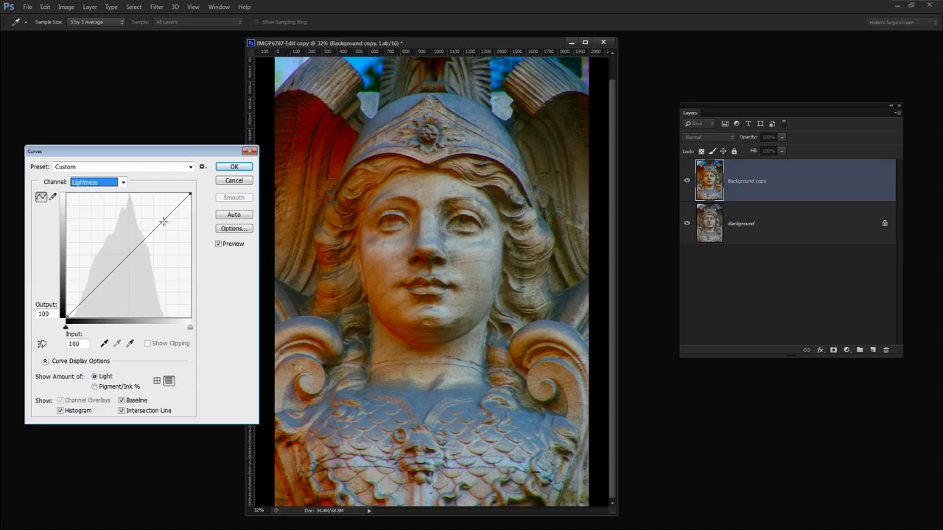
drag(164, 221, 160, 213)
click(105, 277)
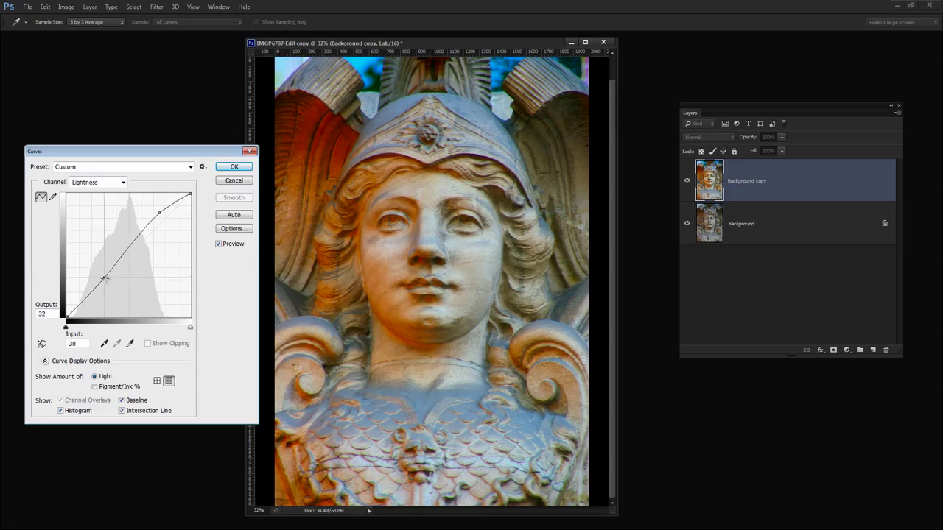
drag(104, 278, 107, 281)
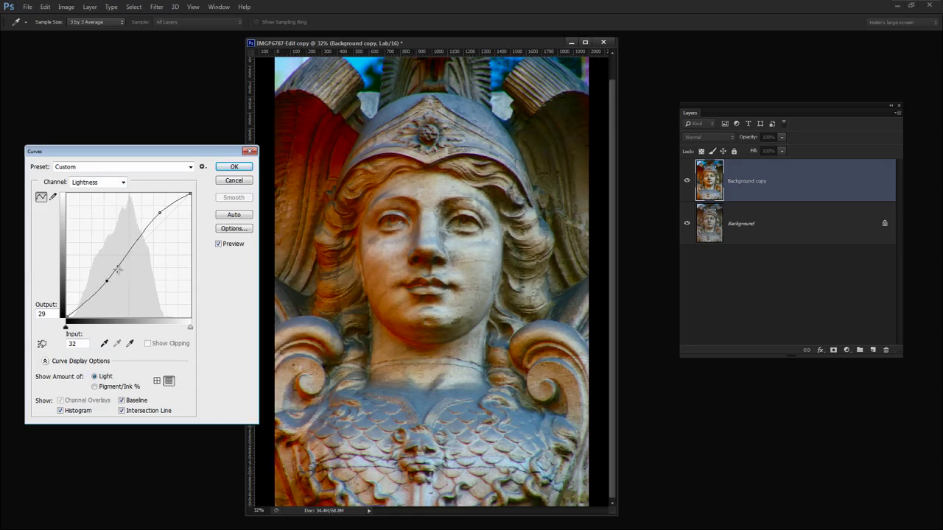
ctrl+click(161, 213)
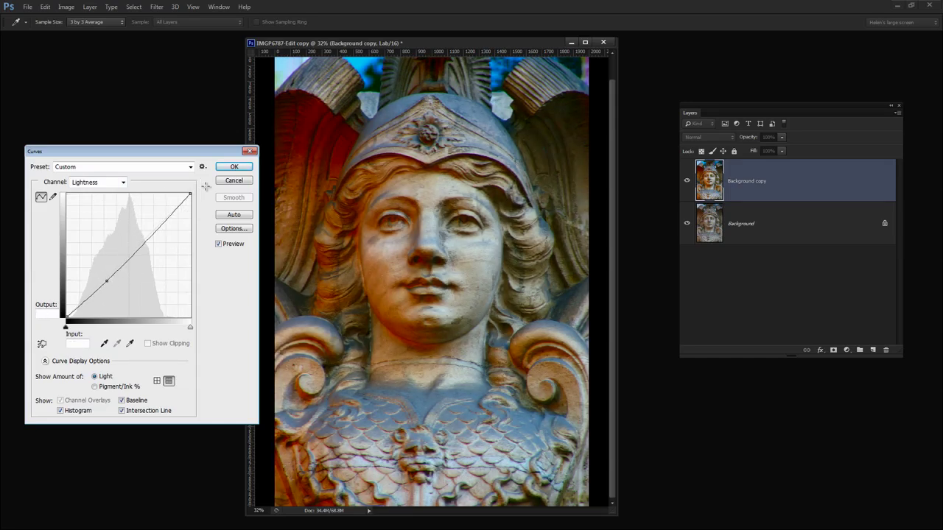
ctrl+click(106, 281)
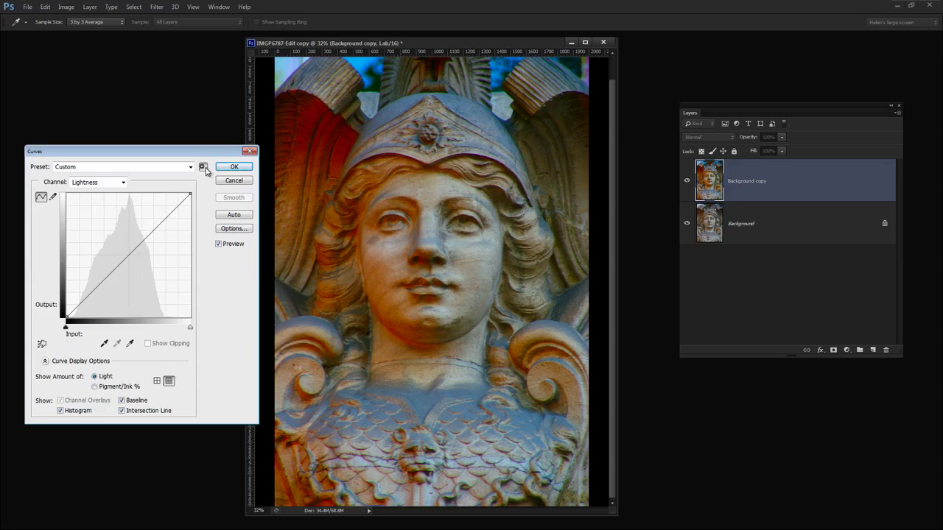
Step: Save the Curves settings as preset 'labfix' and select labfix in the Preset list
click(203, 167)
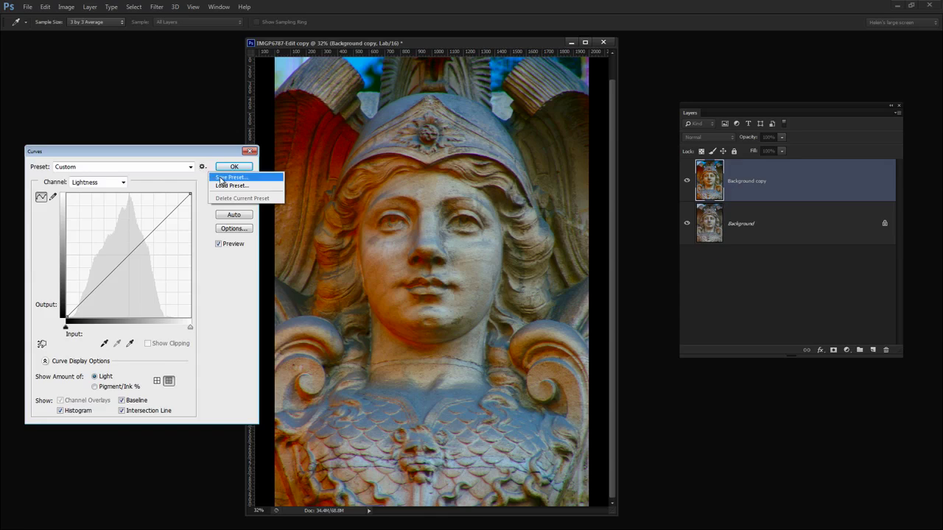
click(221, 178)
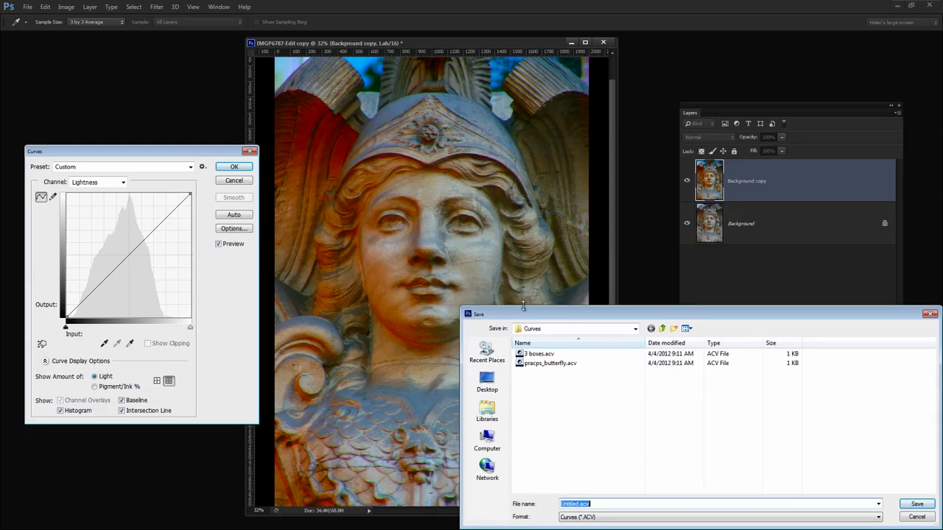
drag(523, 305, 351, 212)
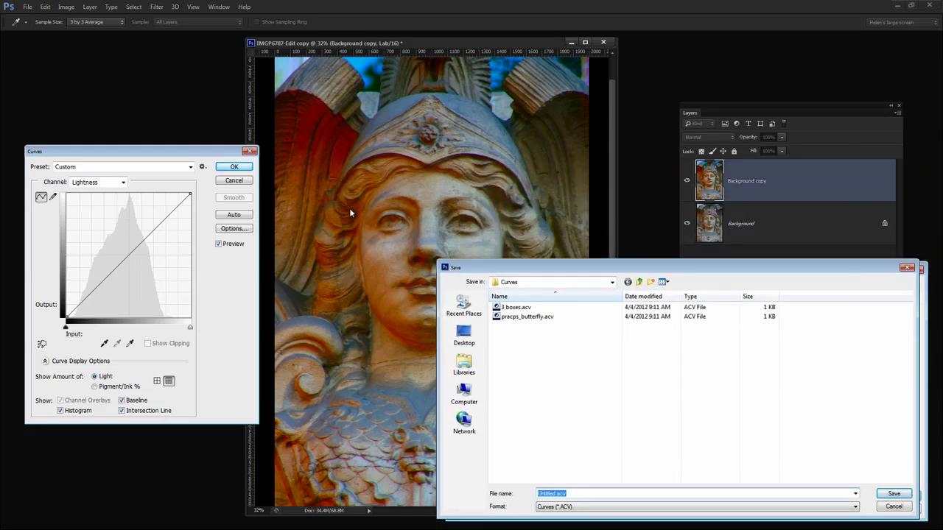
key(BackSpace)
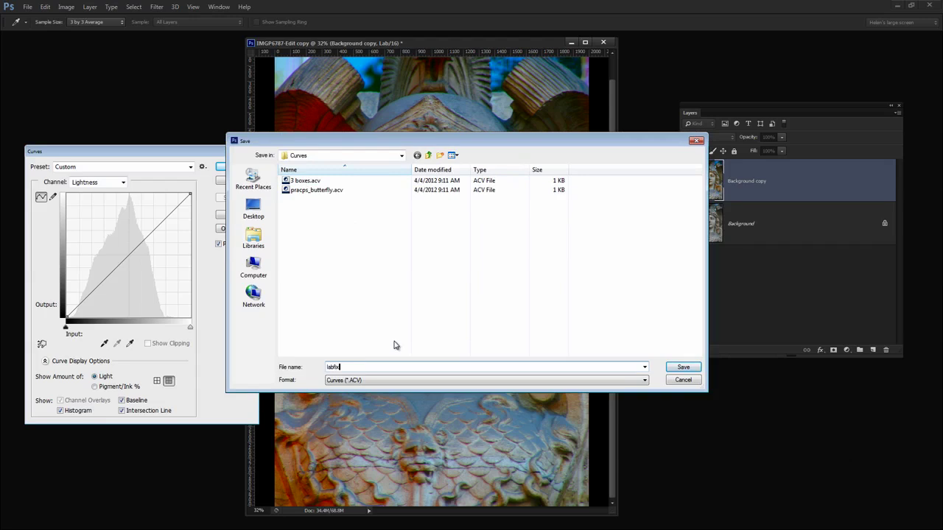
text(labfix)
click(684, 367)
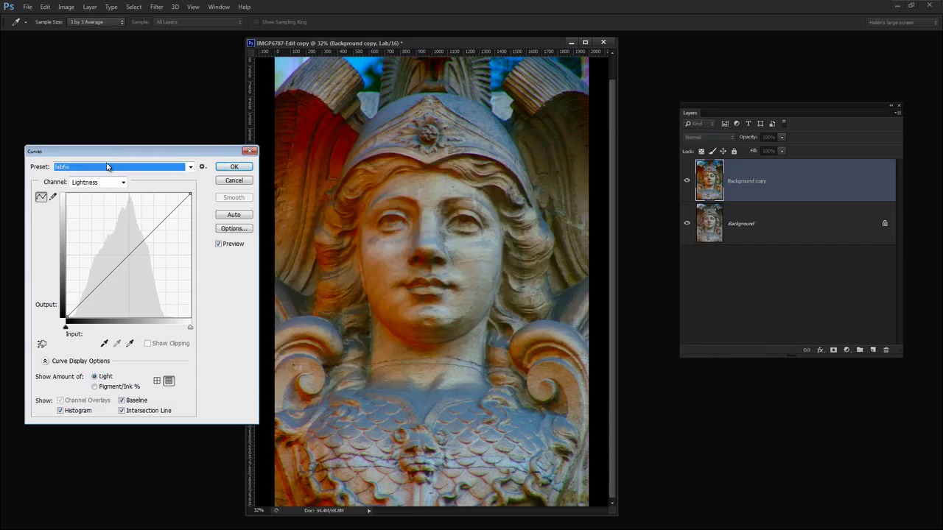
click(105, 169)
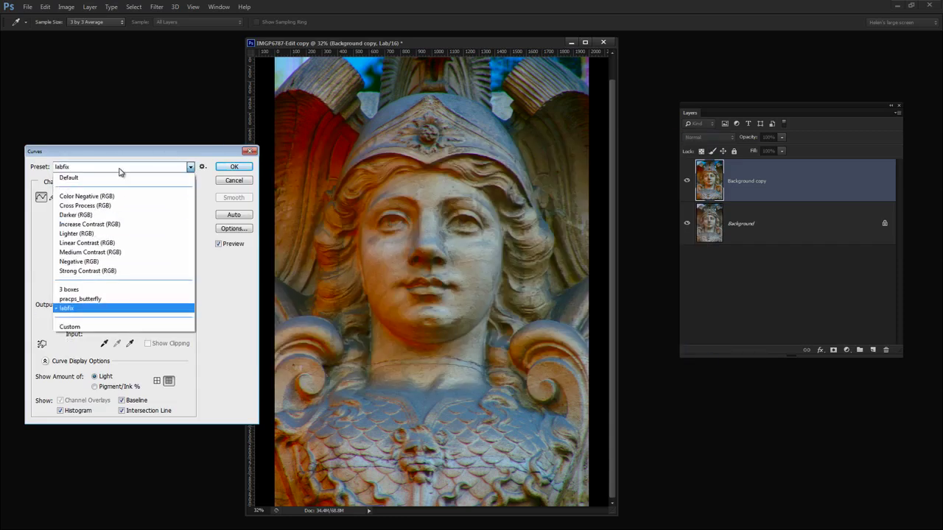
click(80, 310)
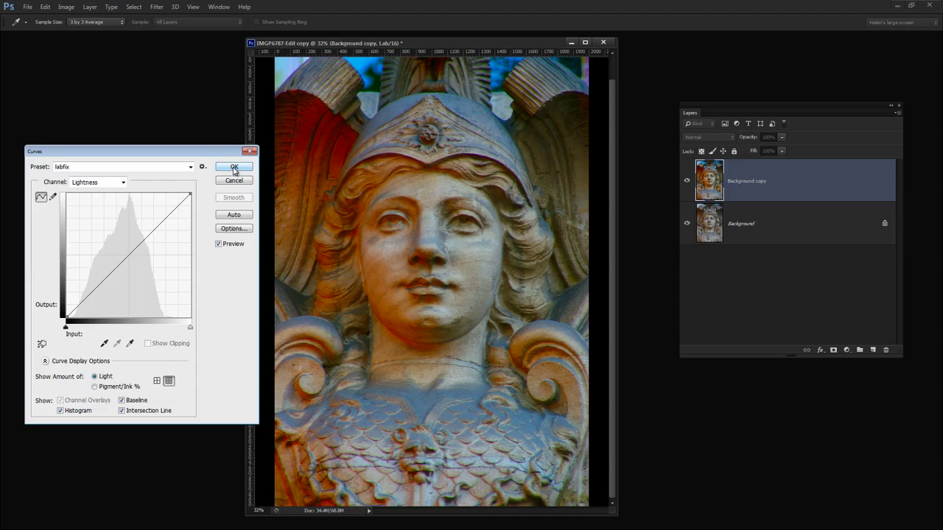
Step: Apply the Curves and convert the image to RGB Color, choosing Don't Flatten
click(233, 168)
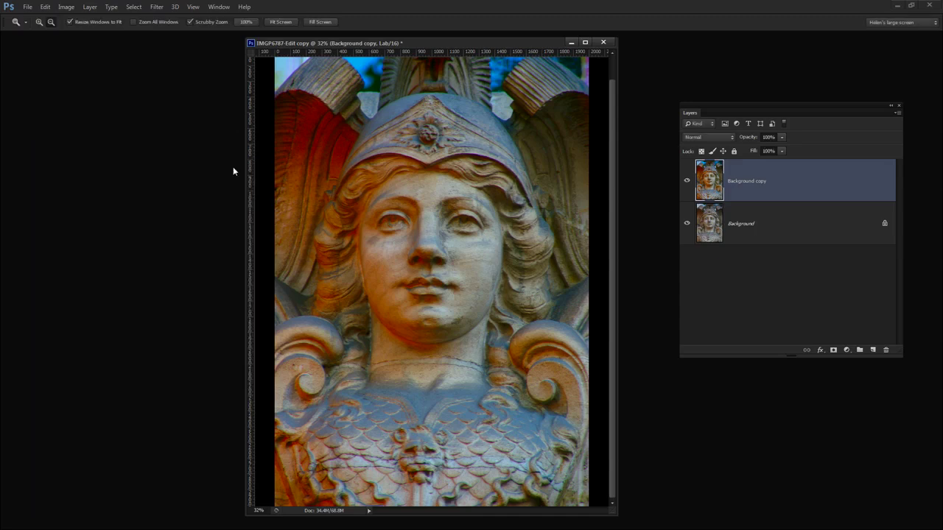
click(65, 8)
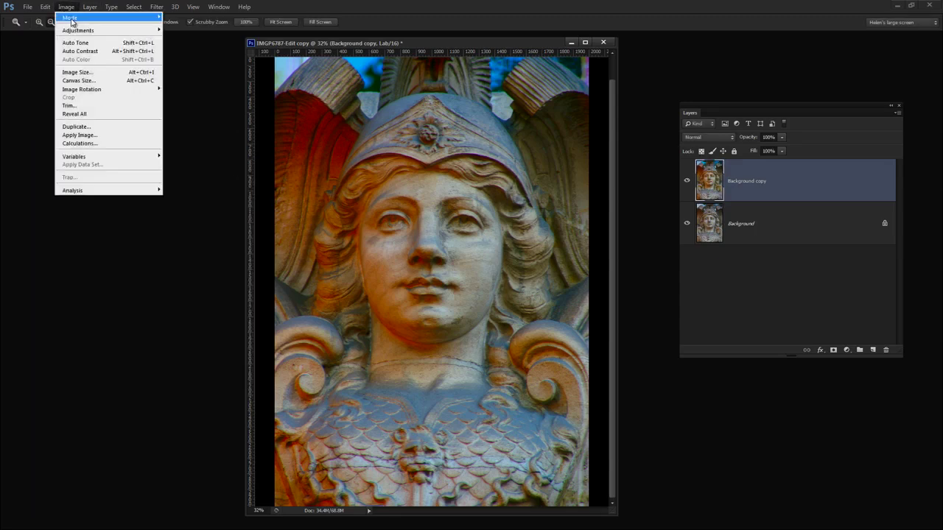
mouse_move(72, 18)
click(184, 51)
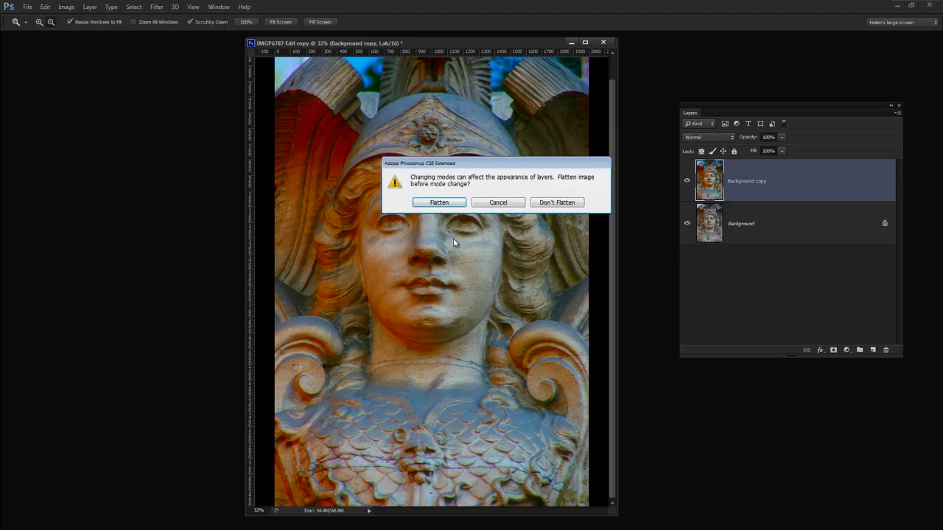
drag(451, 177, 193, 289)
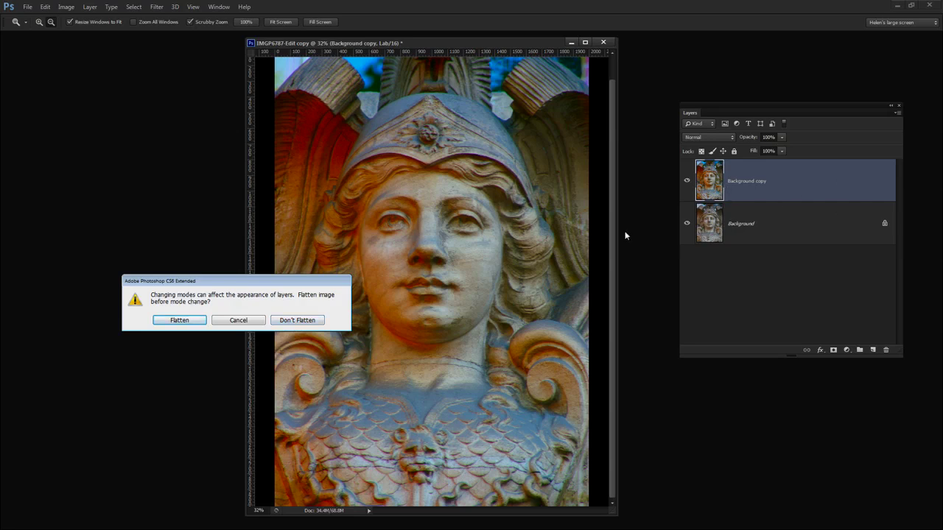
click(291, 324)
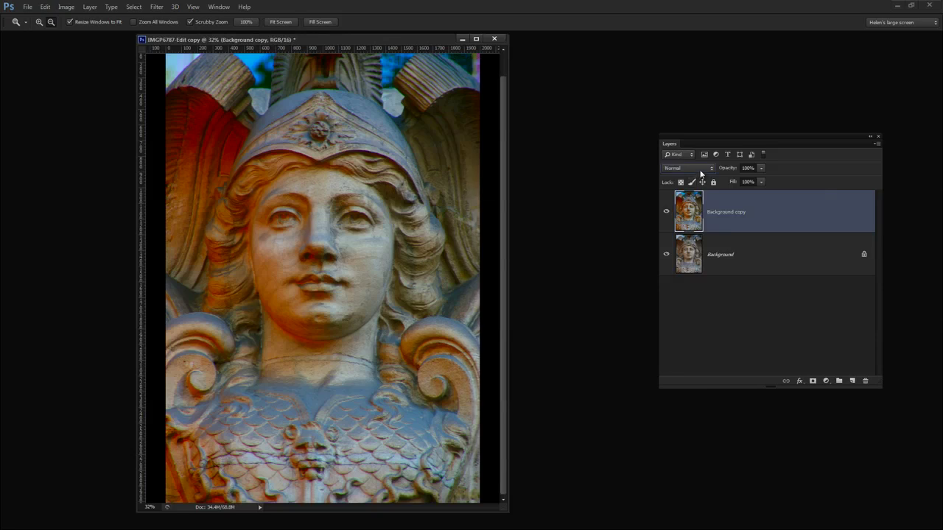
Step: Set the Background copy layer to Overlay blend mode at 94% opacity
click(700, 171)
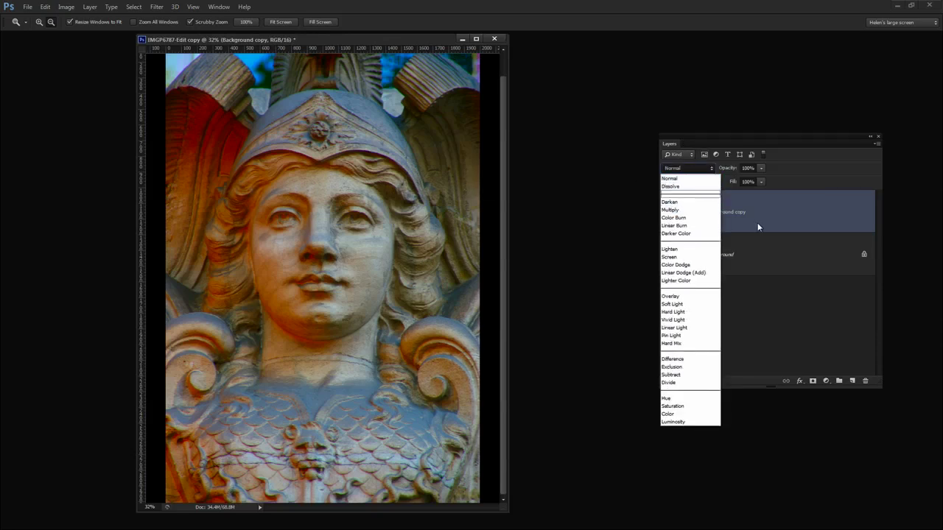
click(759, 224)
click(693, 171)
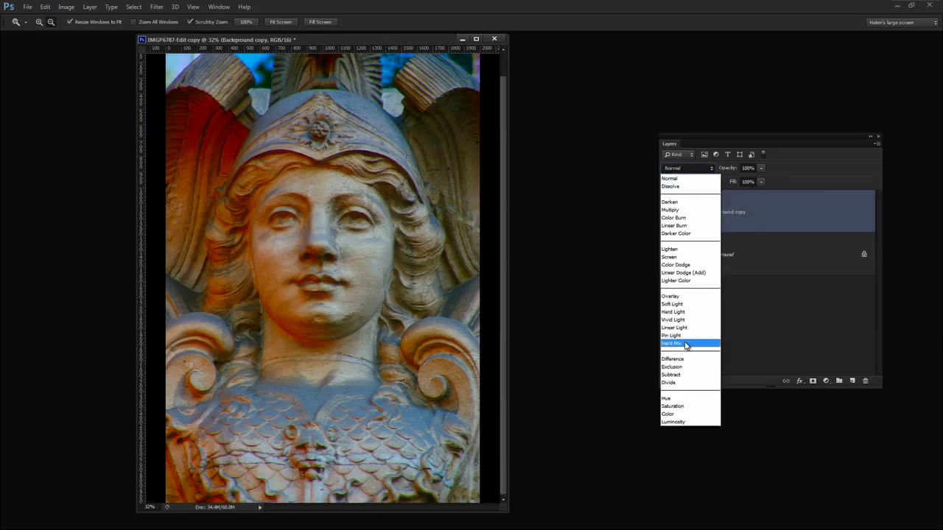
click(690, 298)
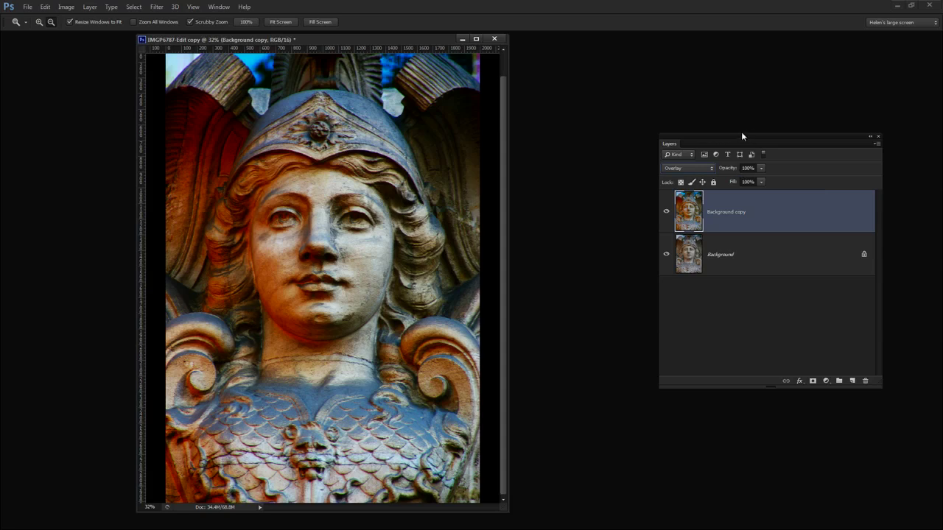
drag(742, 134, 672, 136)
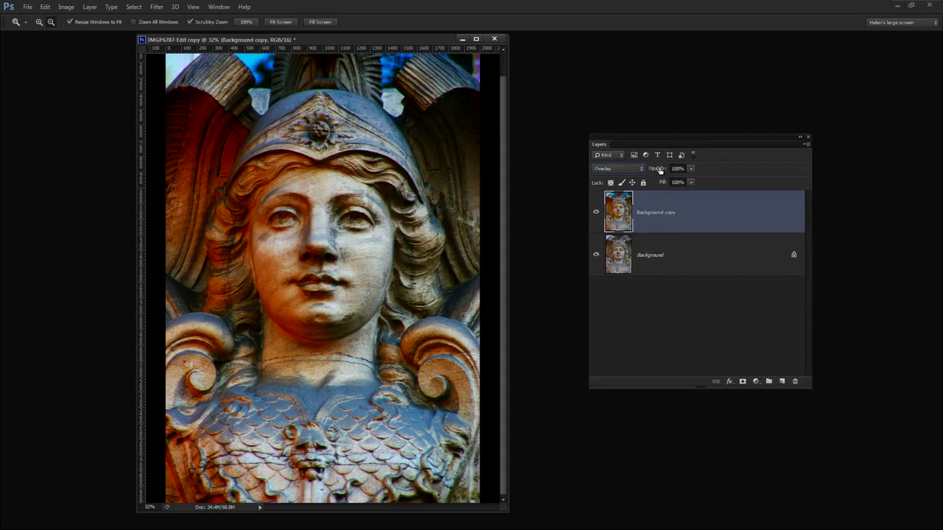
drag(660, 169, 621, 170)
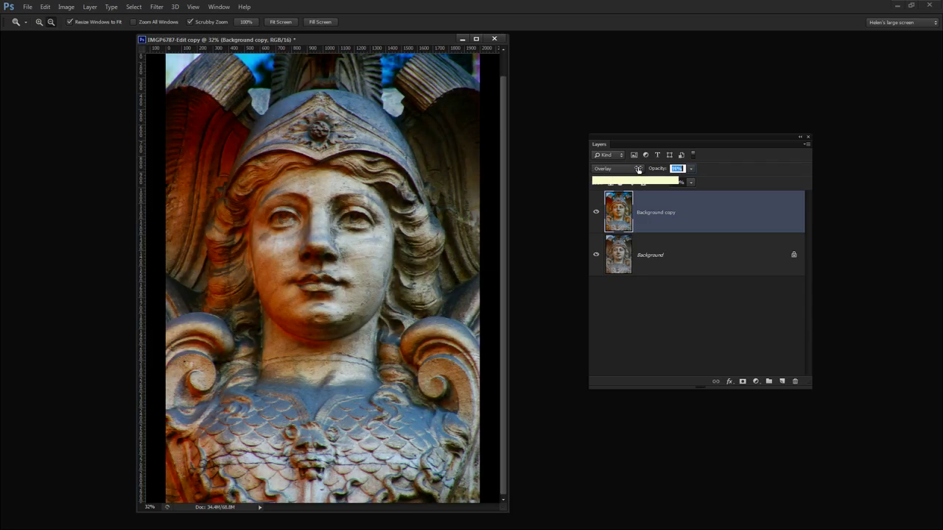
key(Return)
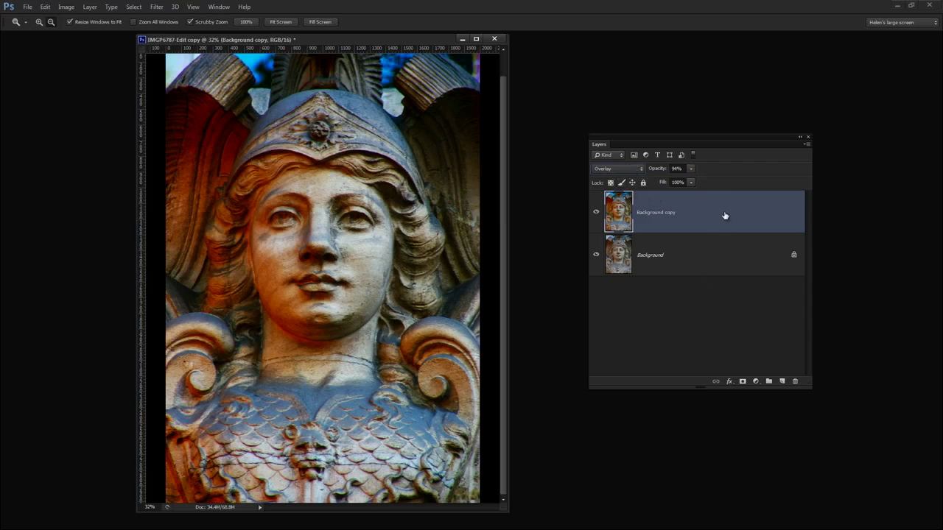
drag(697, 143, 632, 140)
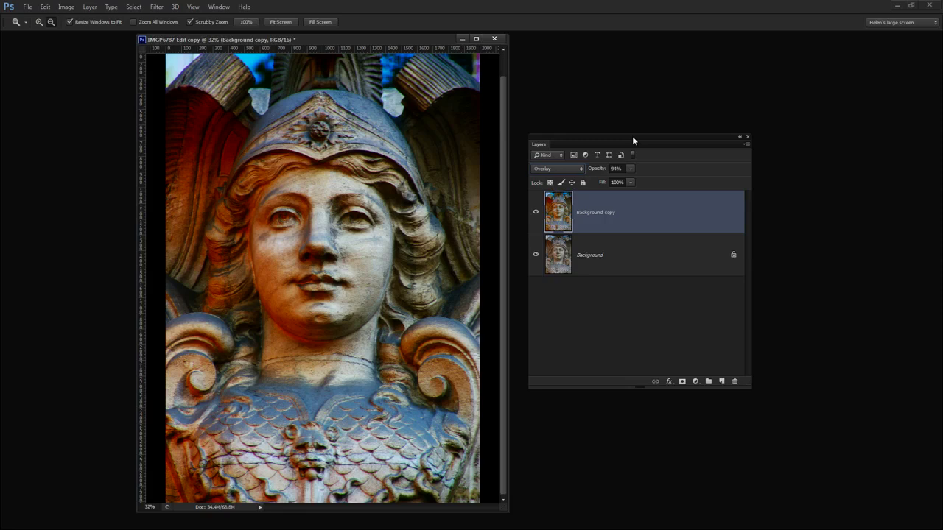
click(535, 216)
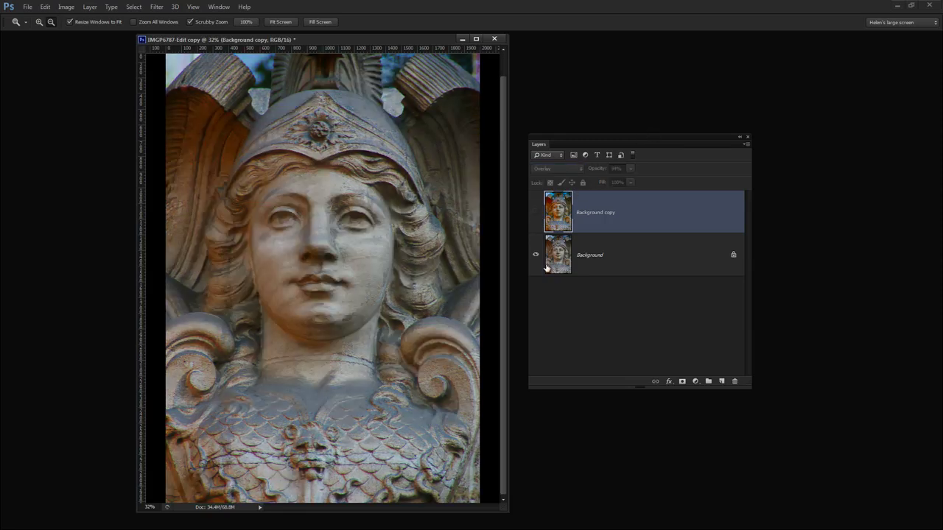
click(535, 213)
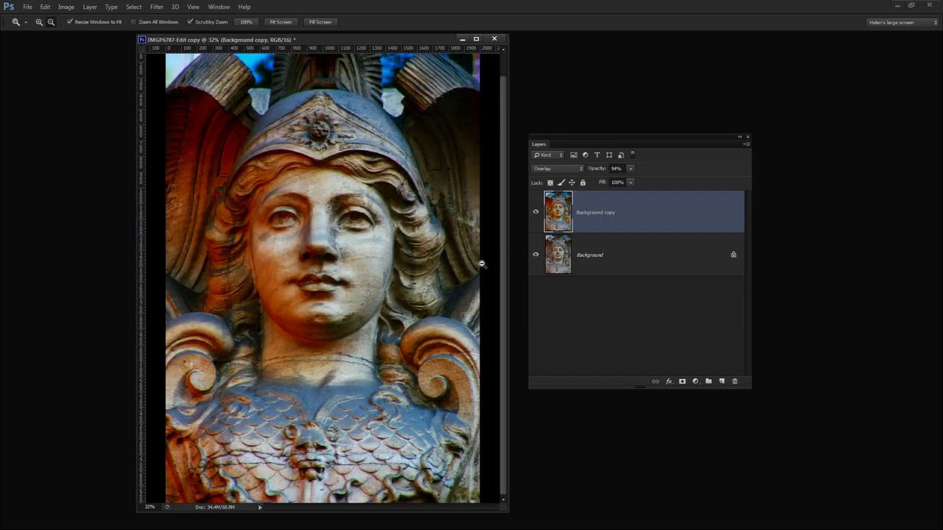